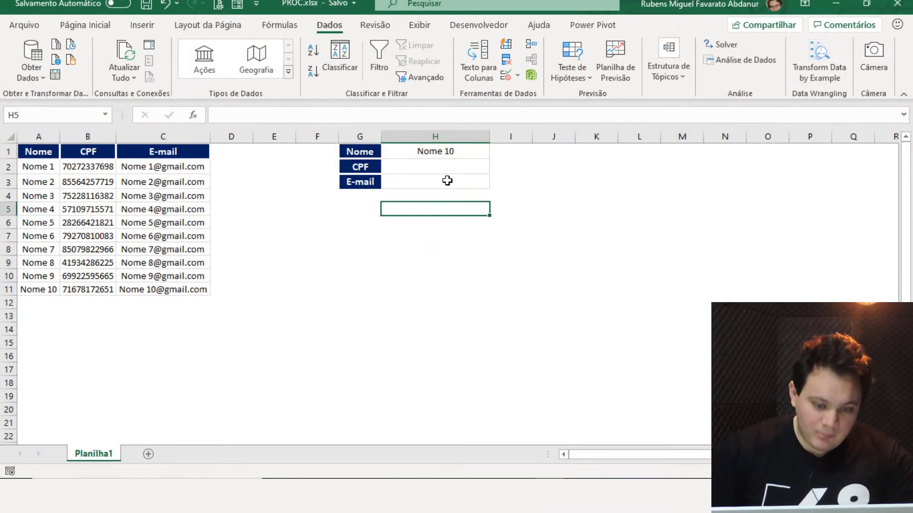
- Look over the empty CPF and E-mail result cells H2 and H3
click(449, 180)
click(460, 169)
click(460, 183)
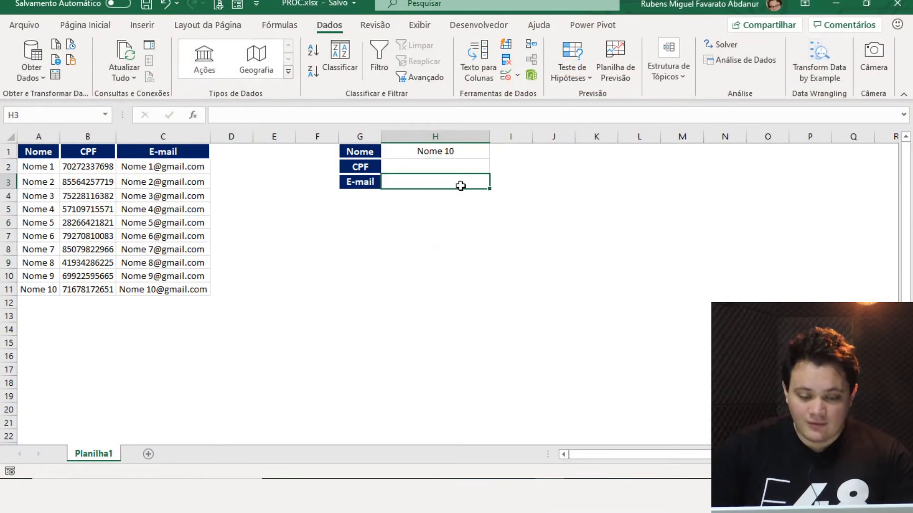
click(447, 165)
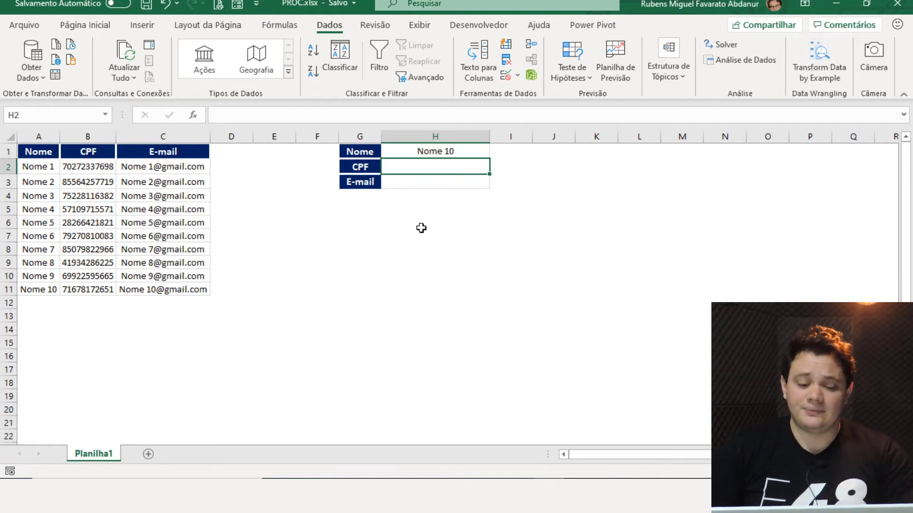
click(445, 199)
- Change the name in H1 from Nome 10 to Nome 5 using its dropdown list
click(462, 154)
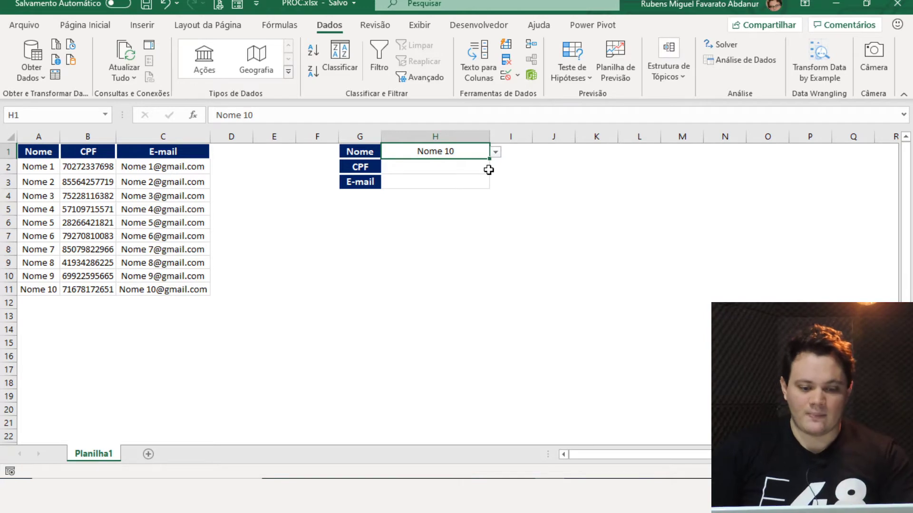
click(495, 152)
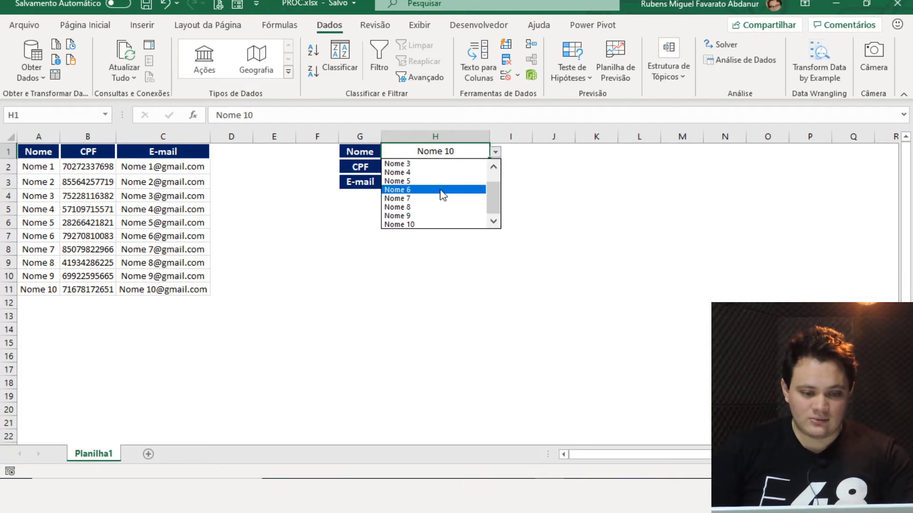
click(428, 242)
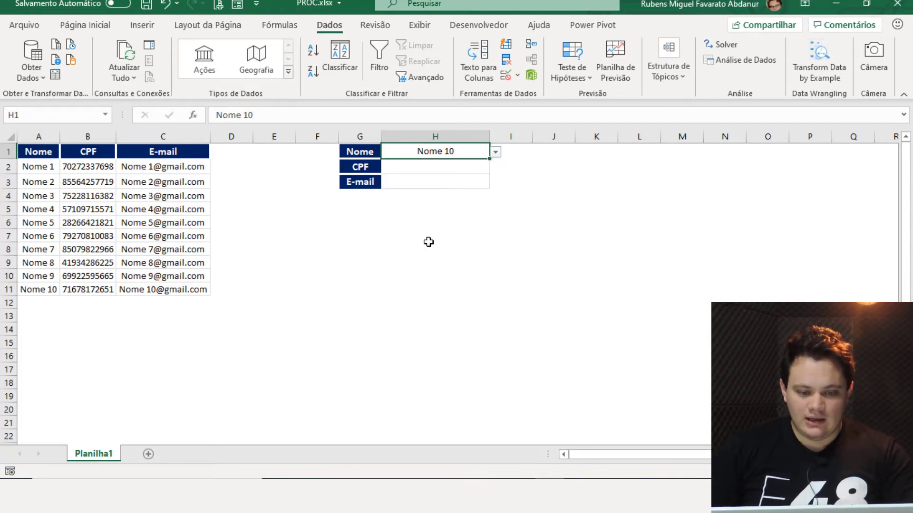
click(495, 152)
click(448, 179)
- Check the H2 and H3 result cells and mark the Nome, CPF and E-mail table
click(442, 171)
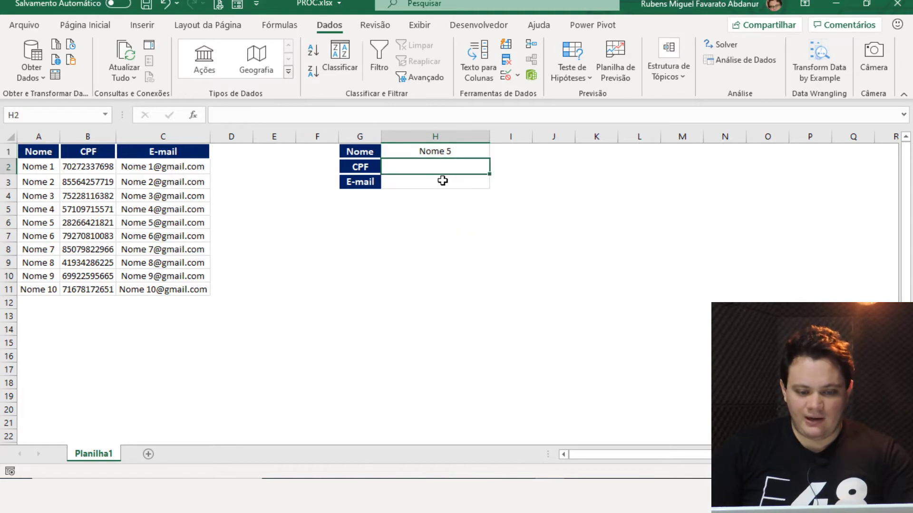
click(440, 186)
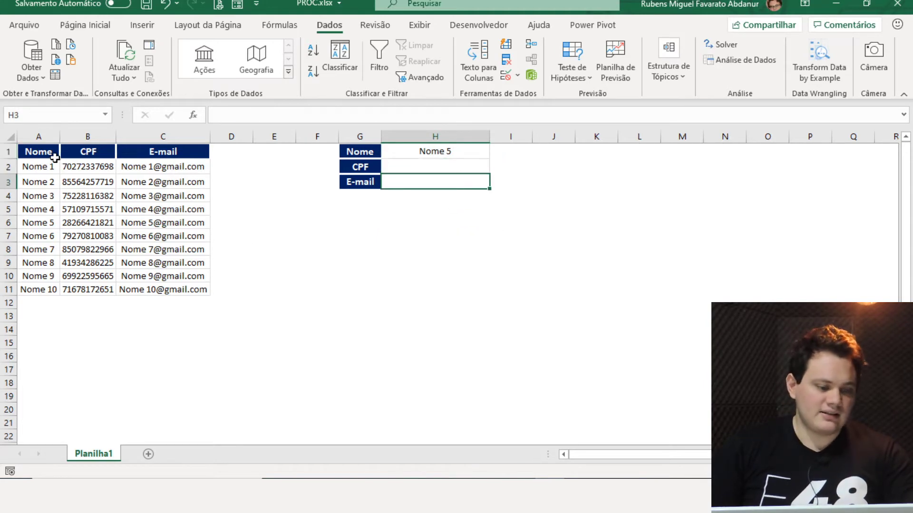
drag(56, 158, 172, 291)
- Build the CPF lookup =PROC(H1;A2:A11; in H2, using the CPF column as the result range
click(441, 166)
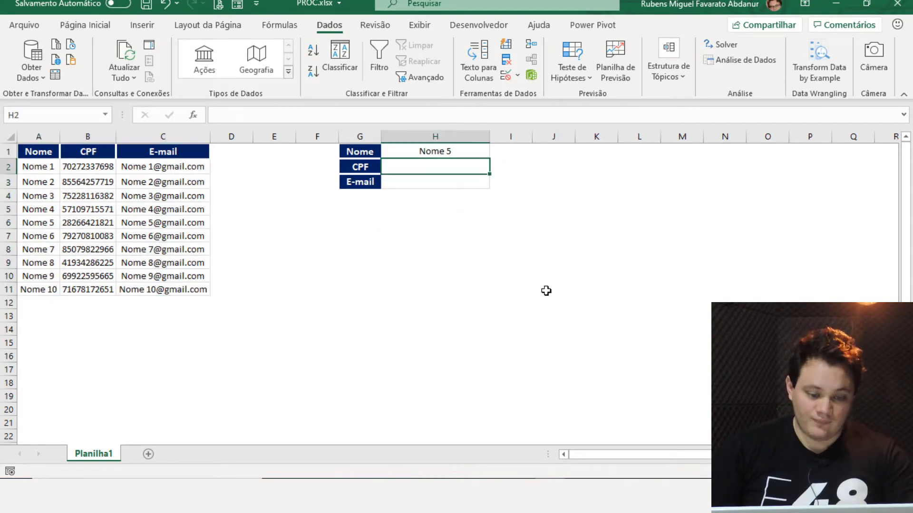
text(=proc)
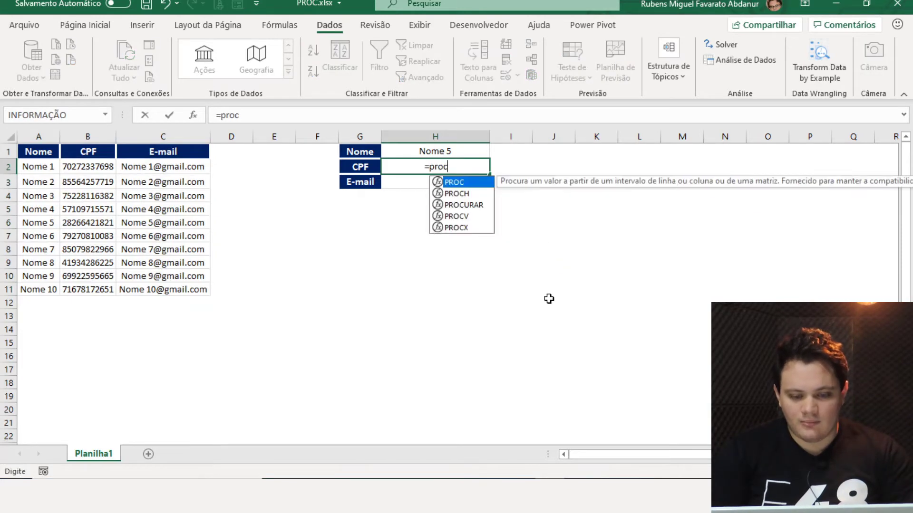
key(Tab)
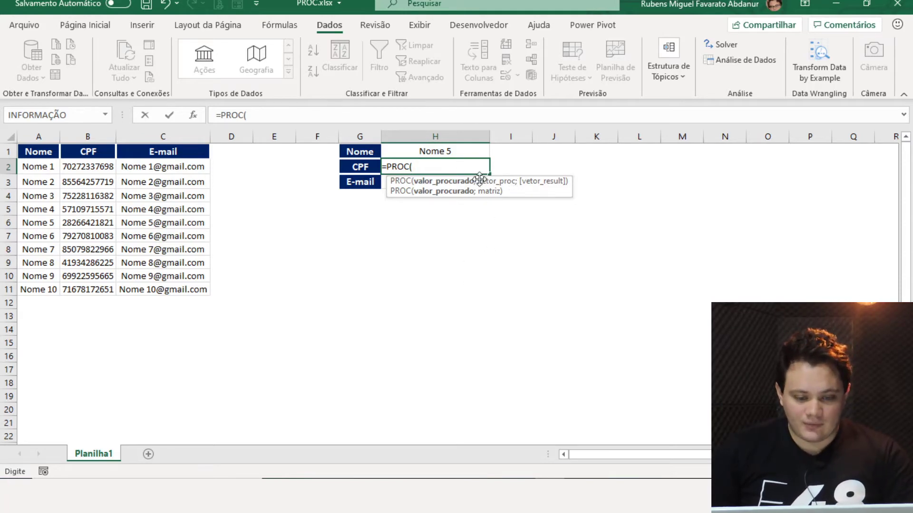
click(446, 153)
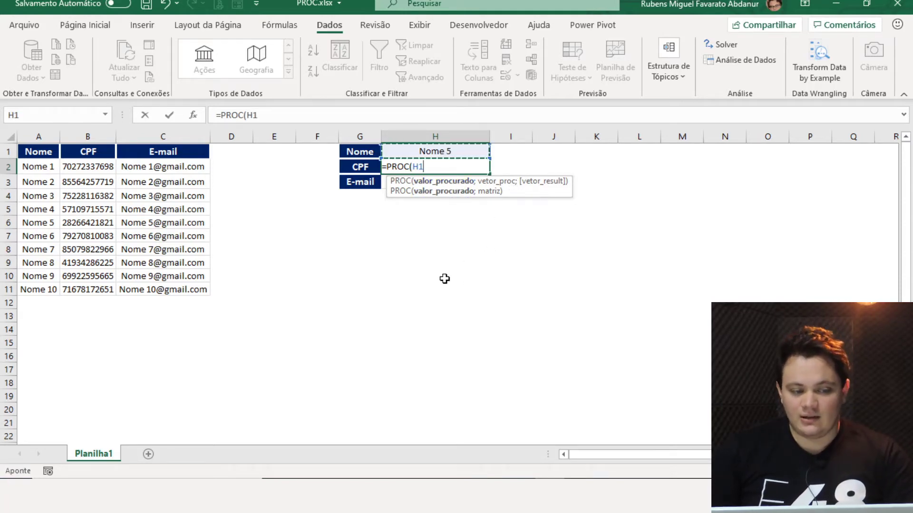
text(;)
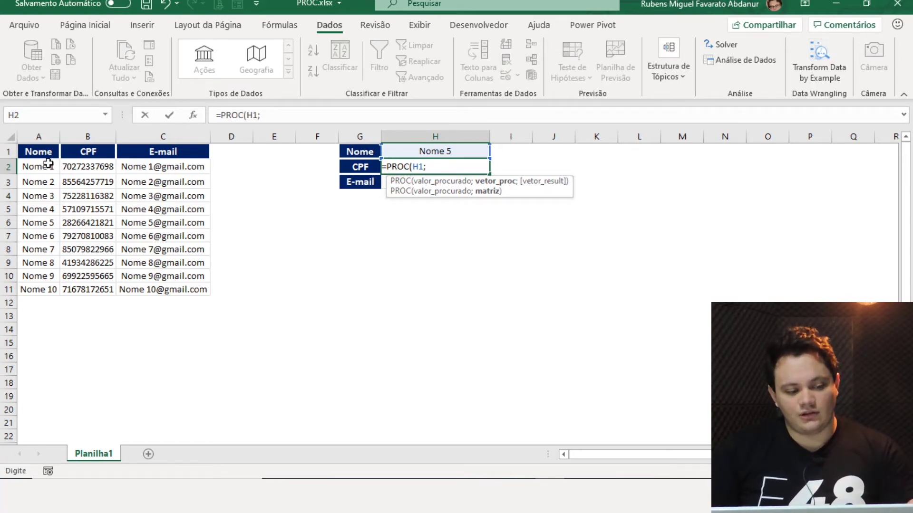
drag(49, 164, 47, 291)
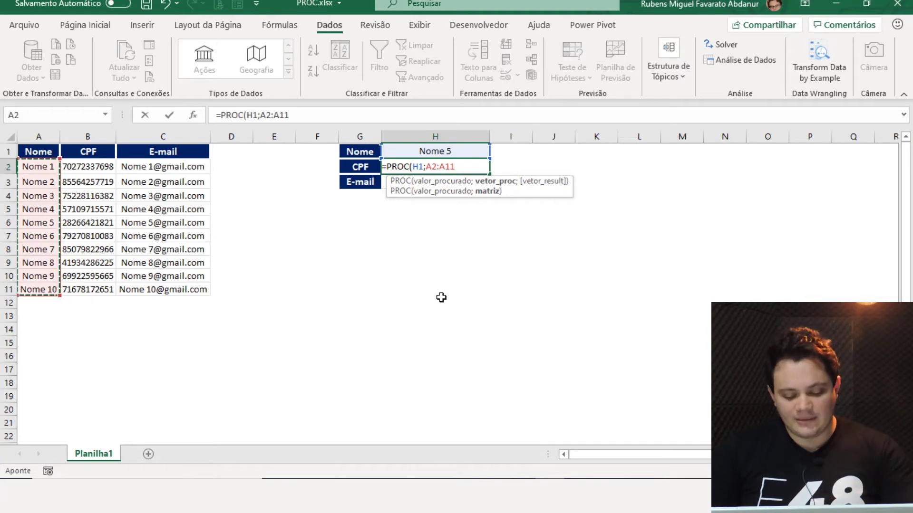
text(;)
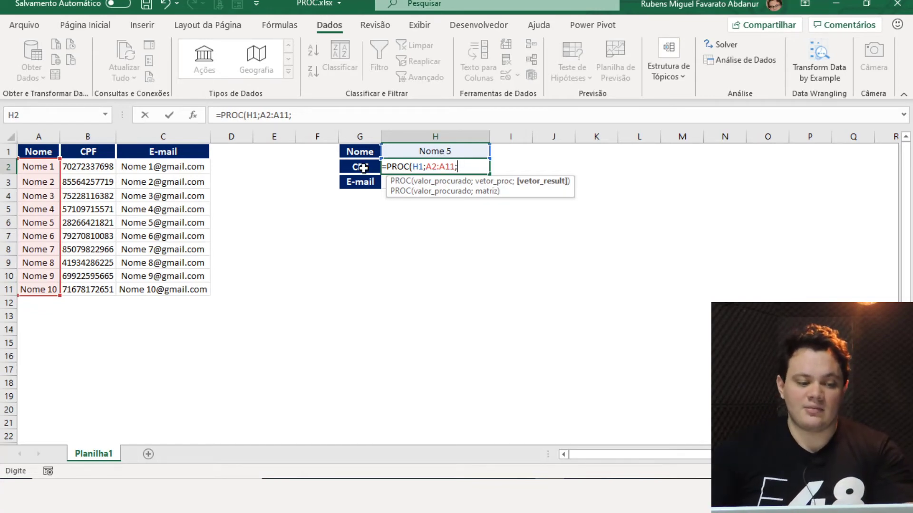
drag(101, 171, 106, 287)
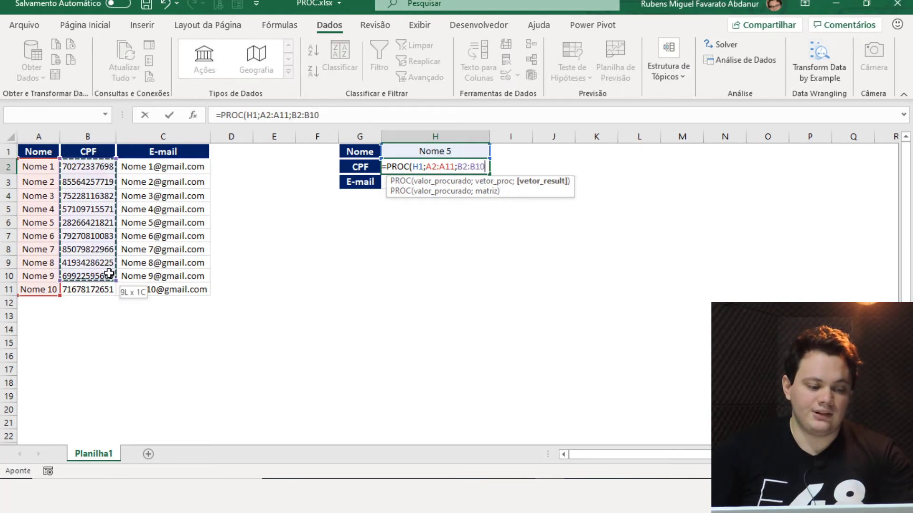
- Enter the CPF formula and make its H1, A2:A11 and B2:B11 references absolute with F4
key(Return)
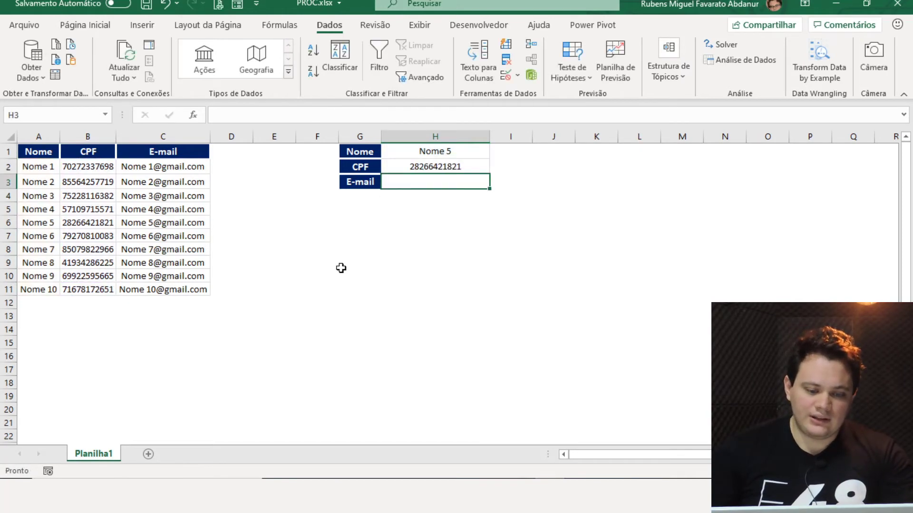
click(436, 166)
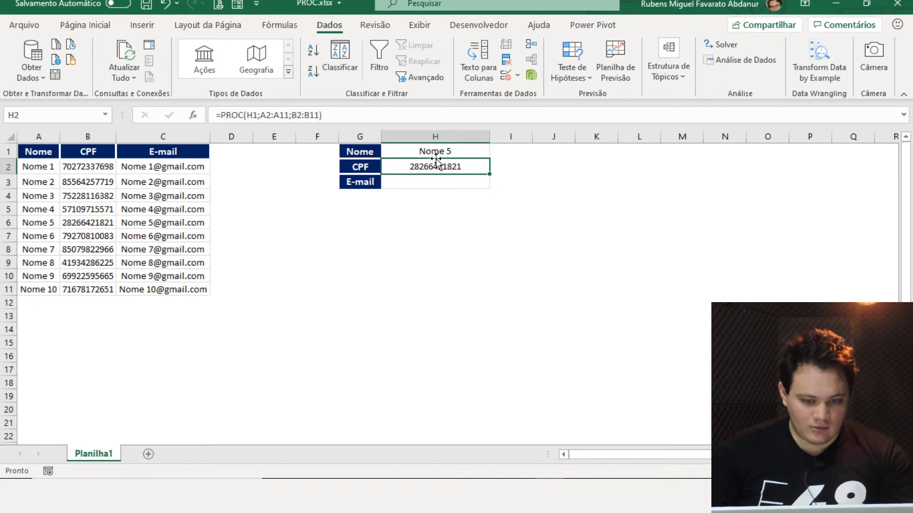
click(295, 115)
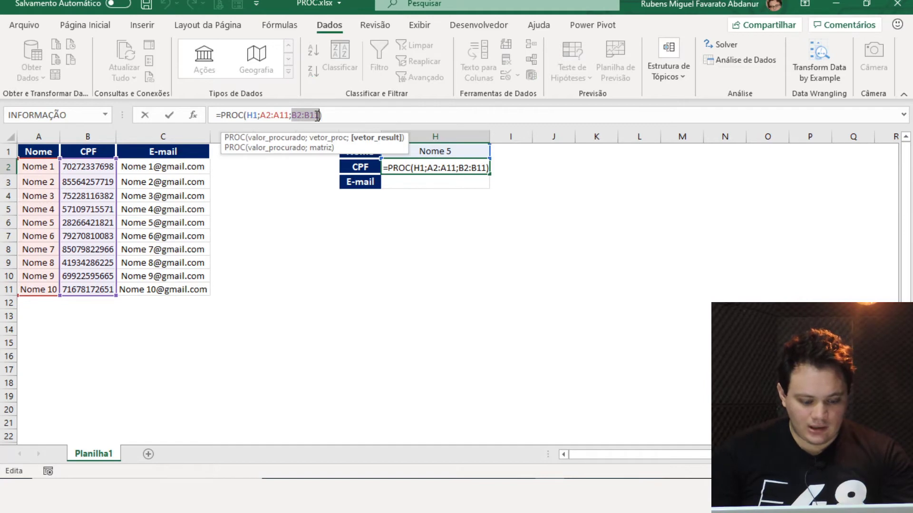
key(F4)
drag(289, 115, 249, 116)
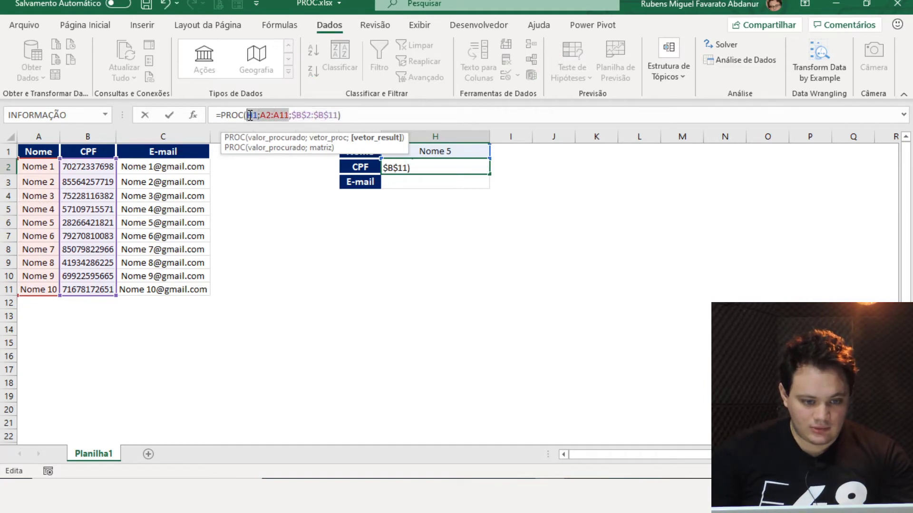
key(F4)
click(256, 116)
key(F4)
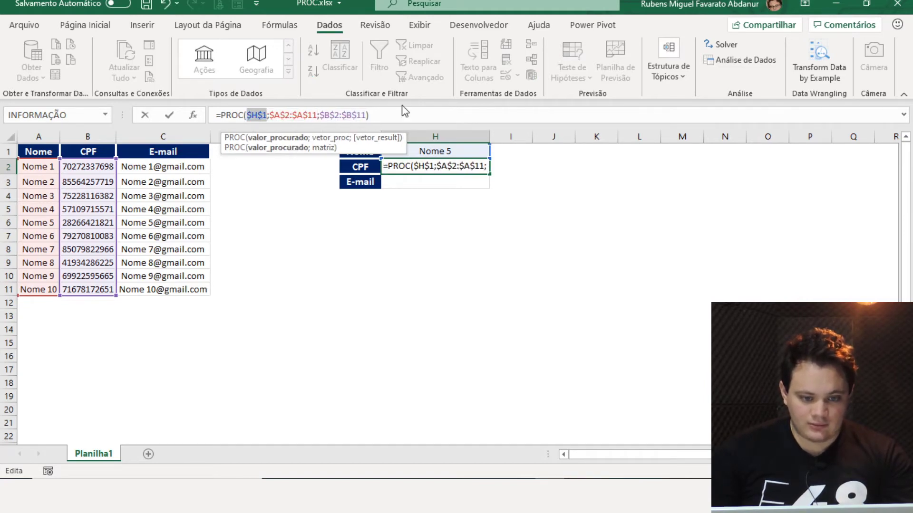
key(Return)
- Copy the H2 formula into H3 and switch its result range to the E-mail column
click(448, 165)
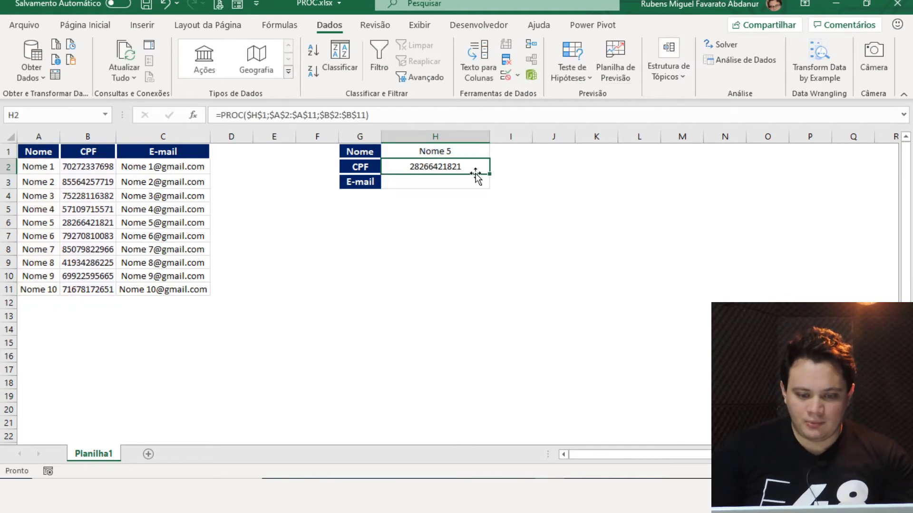
drag(488, 175, 481, 185)
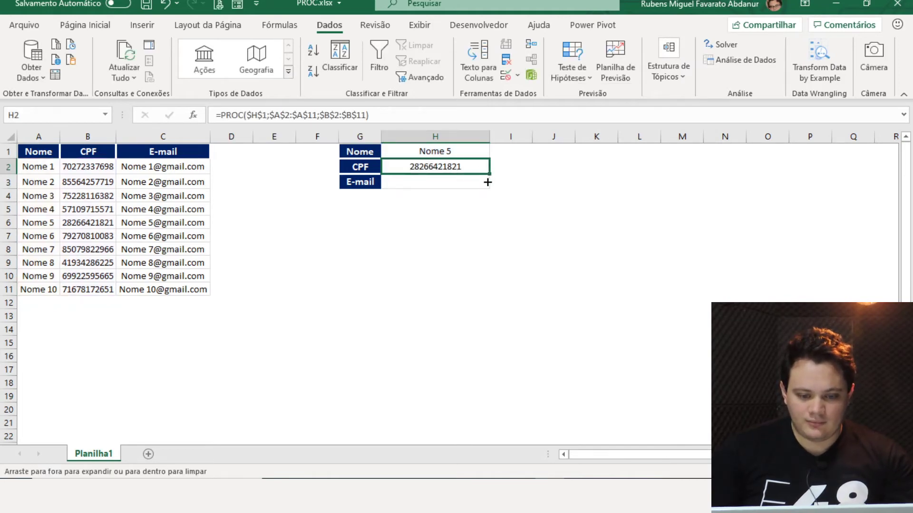
double_click(427, 183)
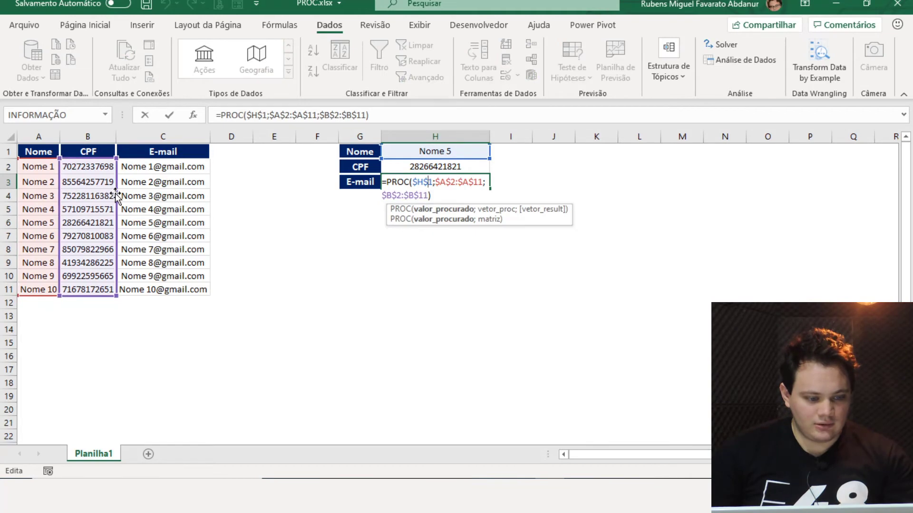
drag(111, 193, 186, 194)
key(Return)
key(Return)
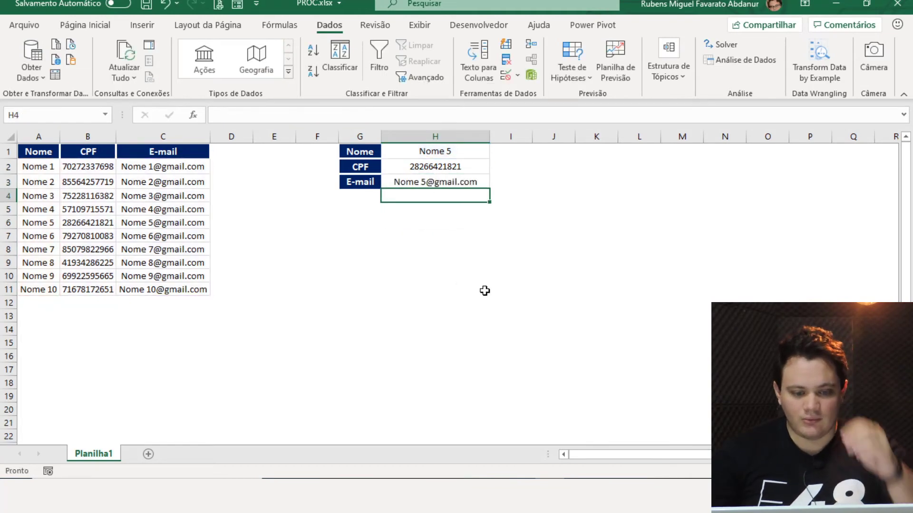
click(484, 148)
- Pick Nome 7, then Nome 4, in H1 and check the H2 and H3 results
click(496, 152)
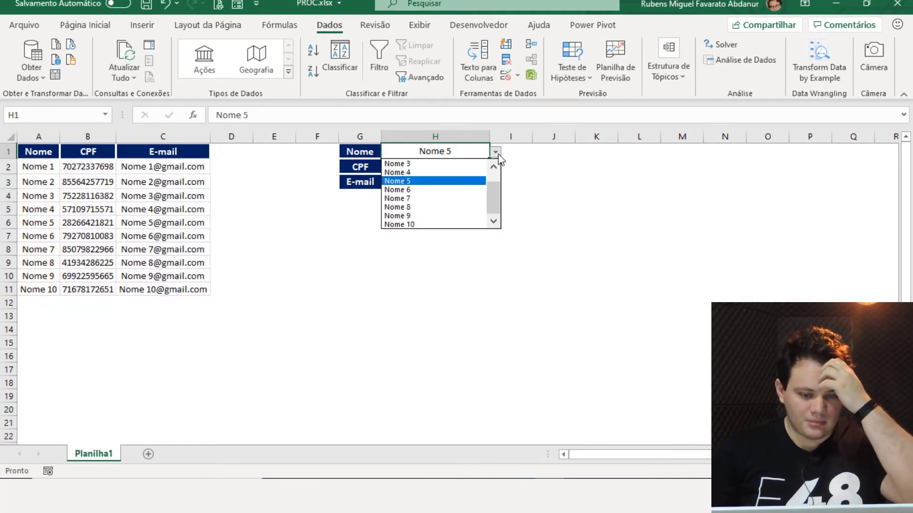
click(478, 199)
click(464, 170)
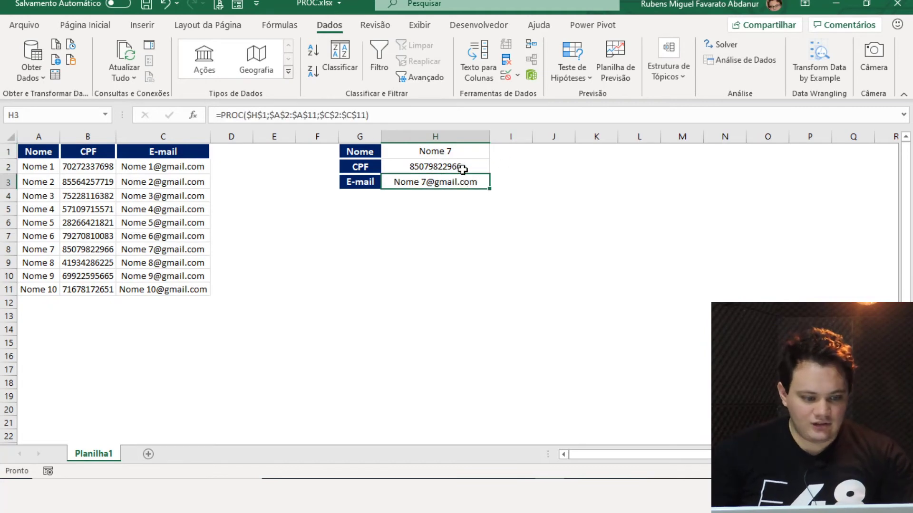
click(480, 153)
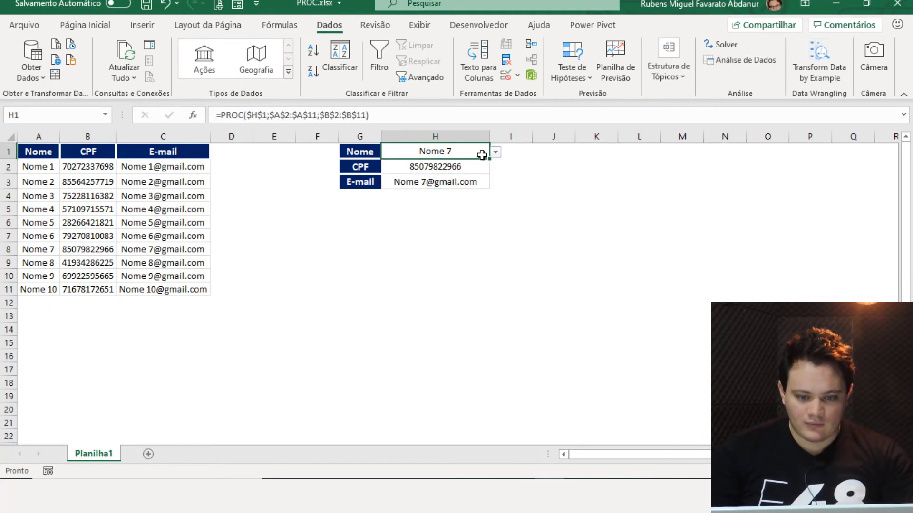
click(496, 151)
click(471, 173)
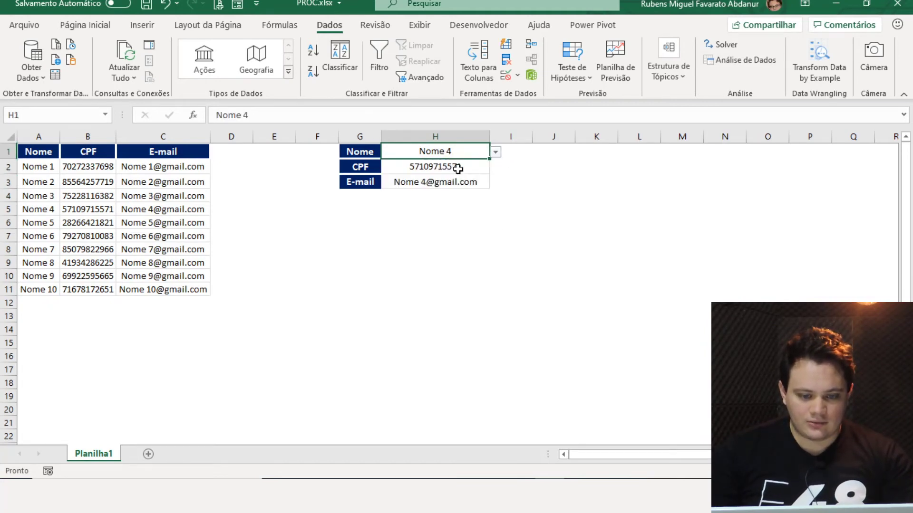
click(450, 184)
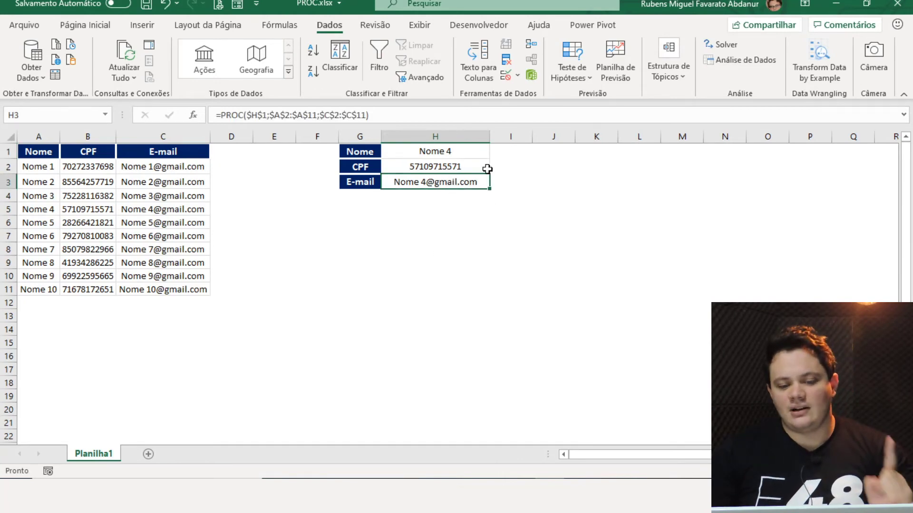
- Pick Nome 10 in H1 and inspect the e-mail formula in H3
click(471, 150)
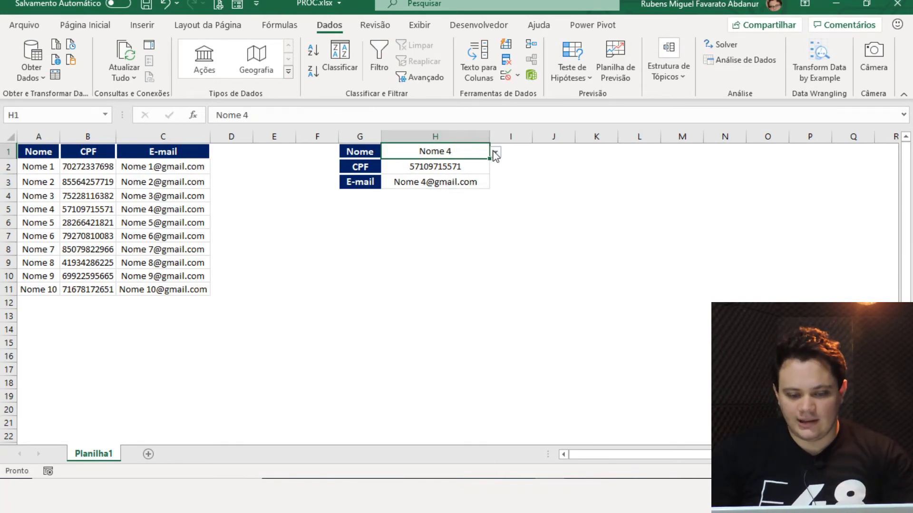
click(495, 152)
click(448, 224)
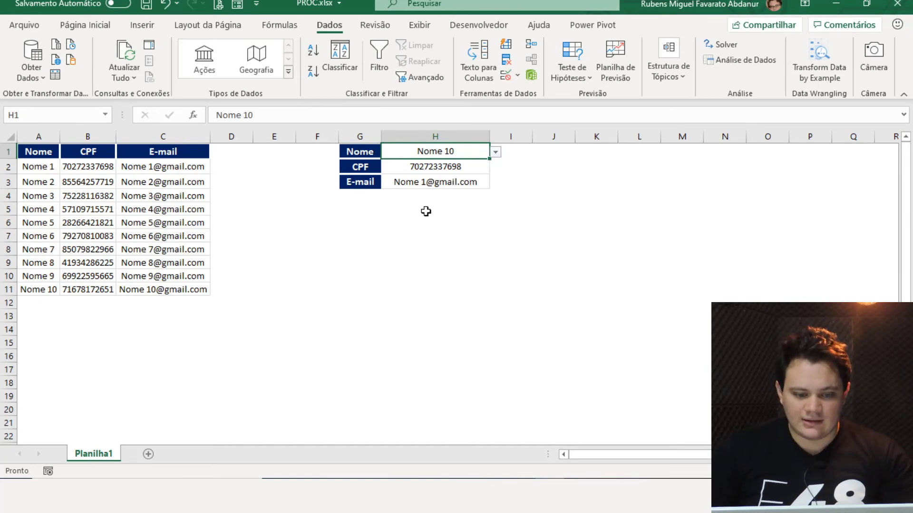
click(420, 194)
click(432, 180)
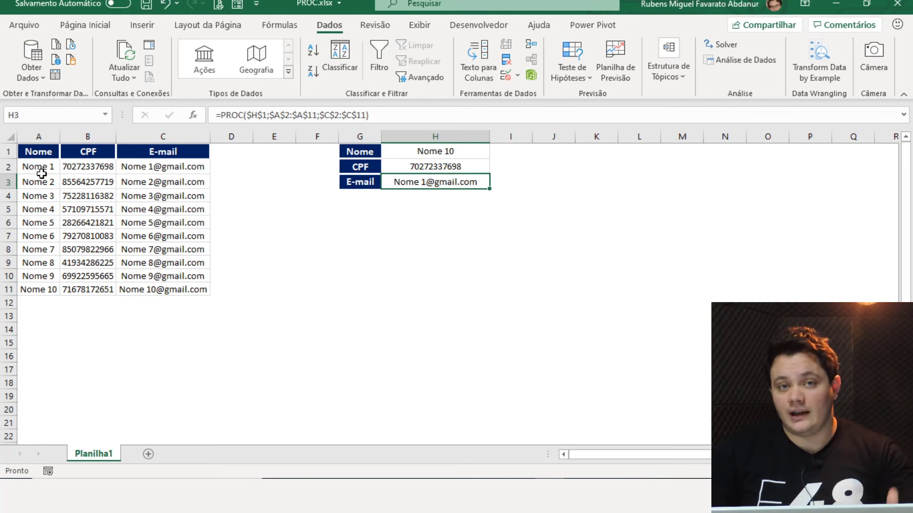
- Review H2's CPF formula, leaving it unchanged, then select the Nome header A1
click(438, 167)
click(434, 151)
click(422, 166)
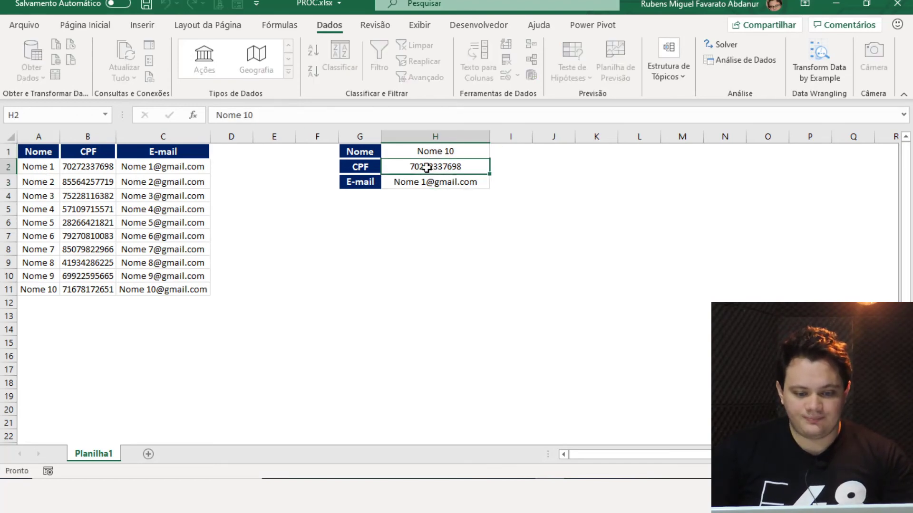
double_click(430, 167)
click(449, 166)
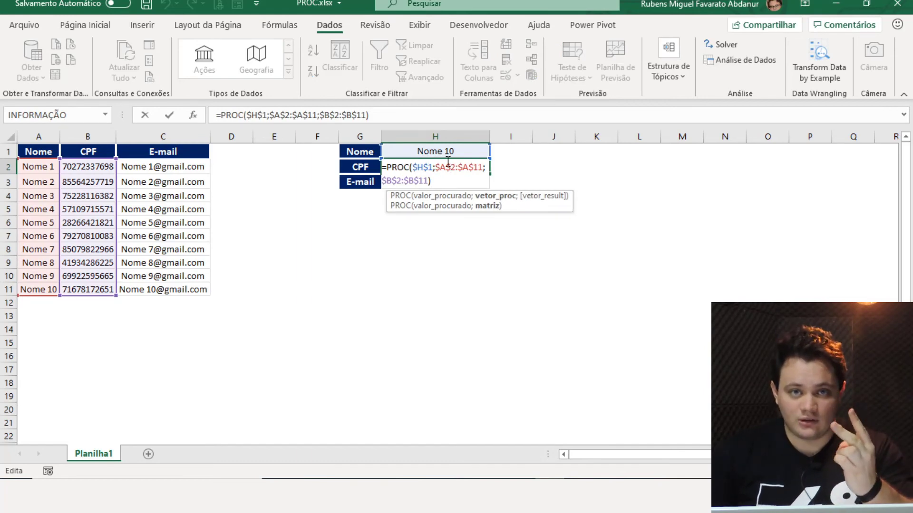
key(Return)
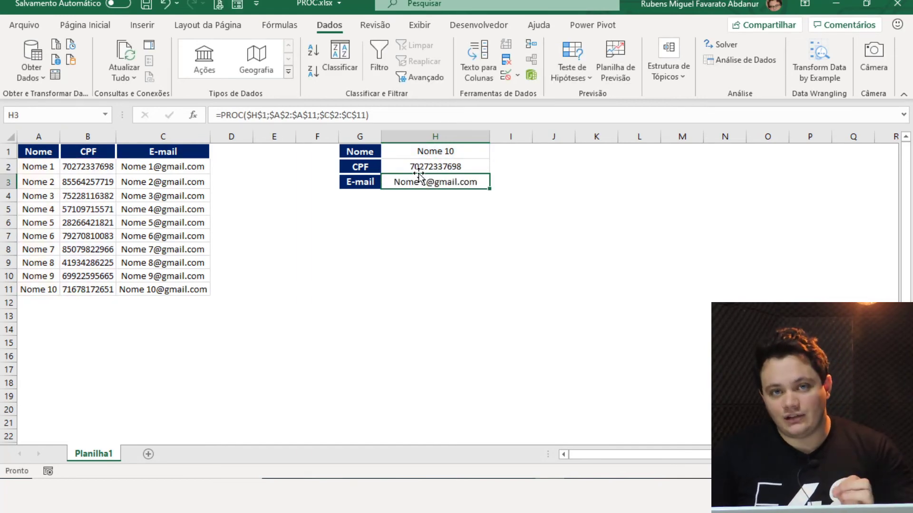
click(54, 150)
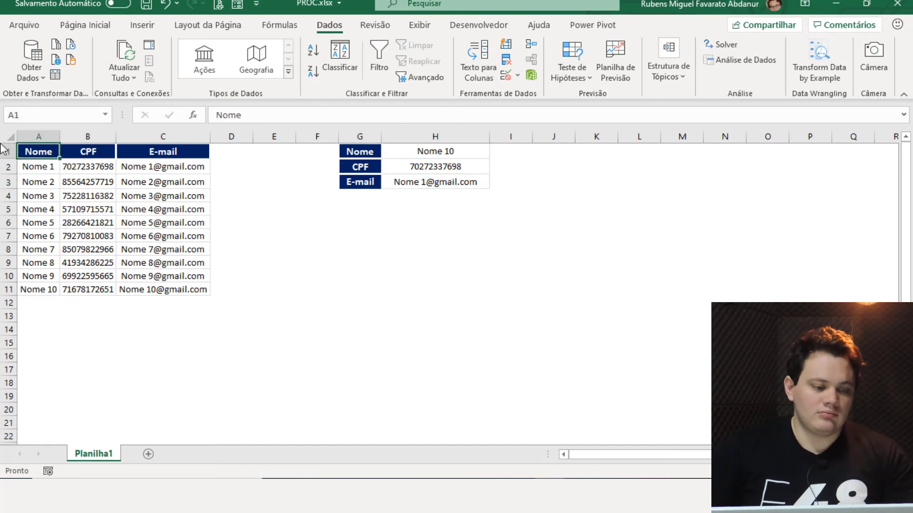
- Turn on filtering and sort the Nome column A to Z, then check H2's CPF
click(378, 52)
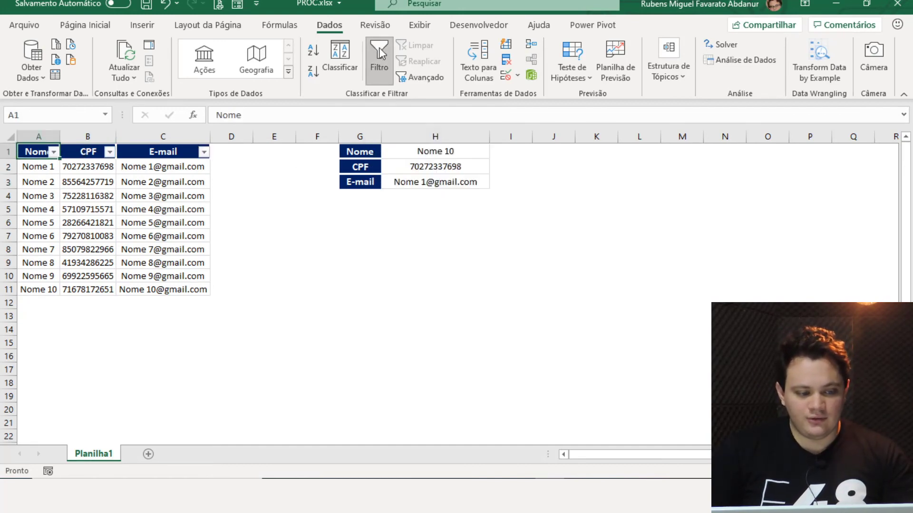
click(54, 151)
click(47, 163)
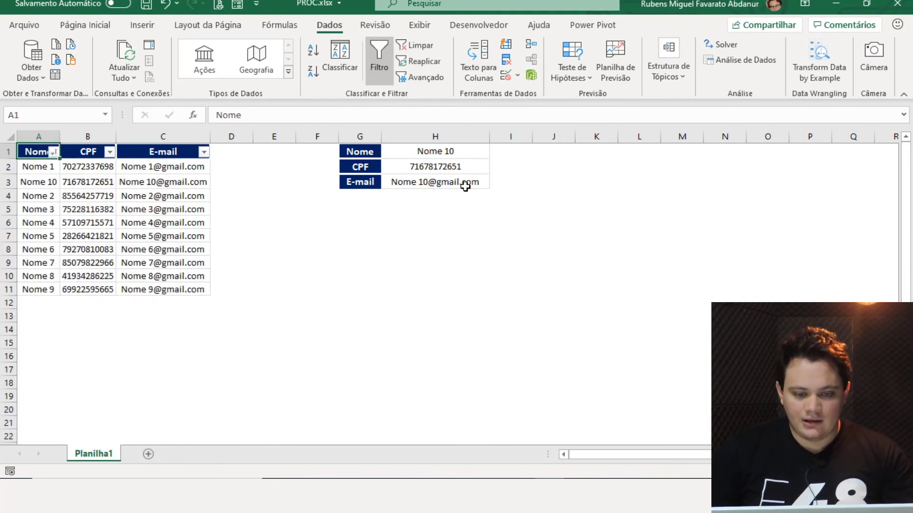
click(464, 167)
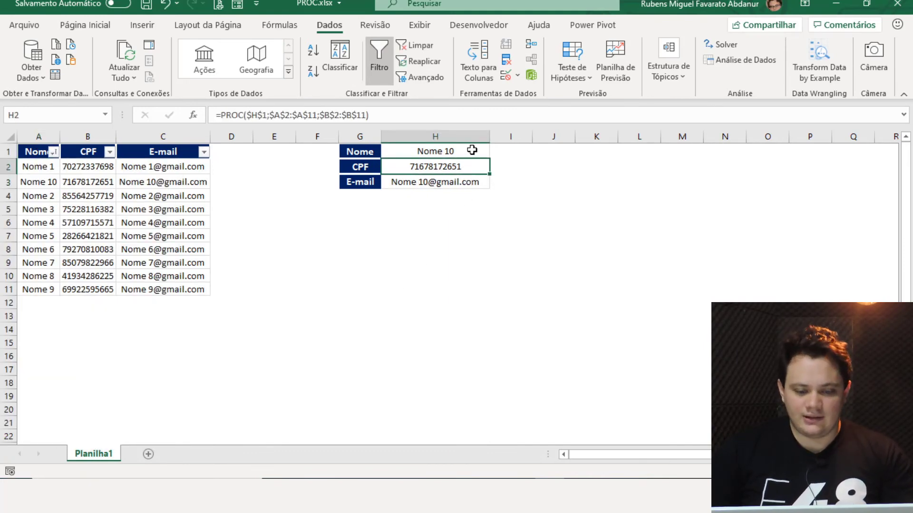
- Pick Nome 1, then Nome 10, in H1 to confirm the lookups return correct values
click(471, 150)
click(496, 152)
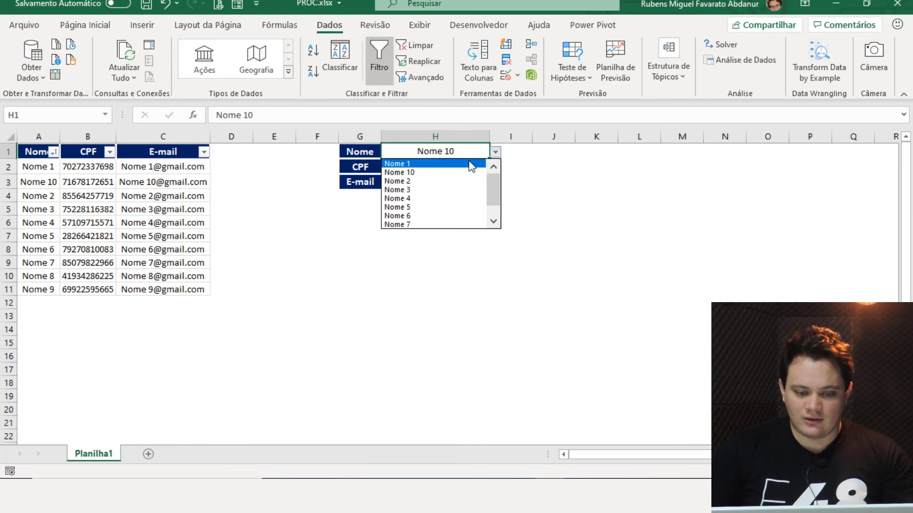
click(472, 163)
click(495, 152)
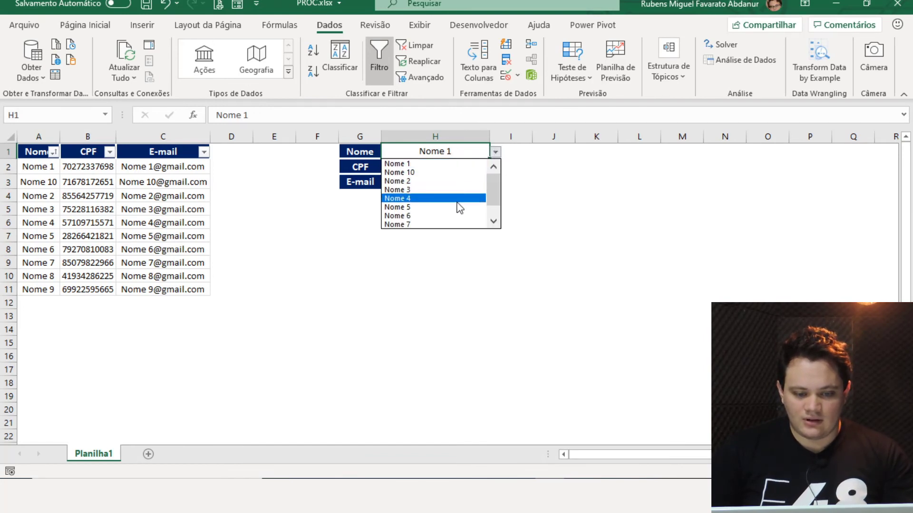
click(463, 173)
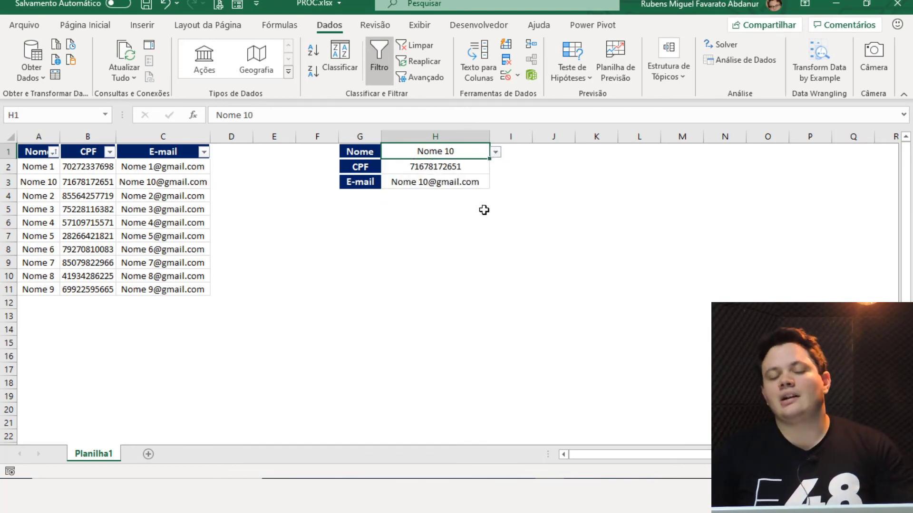